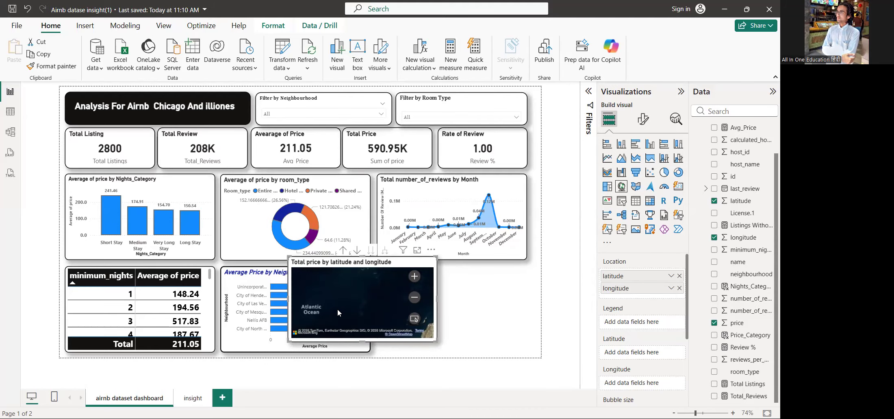
Move the latitude and longitude price map down and across so it overlaps the neighbourhood price chart less
left_click_drag(435, 310, 468, 320)
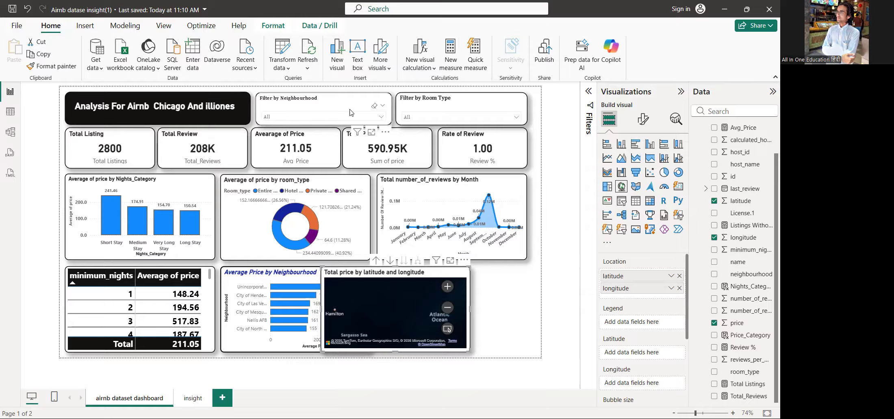
Filter the dashboard by the neighbourhoods Boulder City and City of Henderson one at a time, and clear the neighbourhood filter
left_click(382, 118)
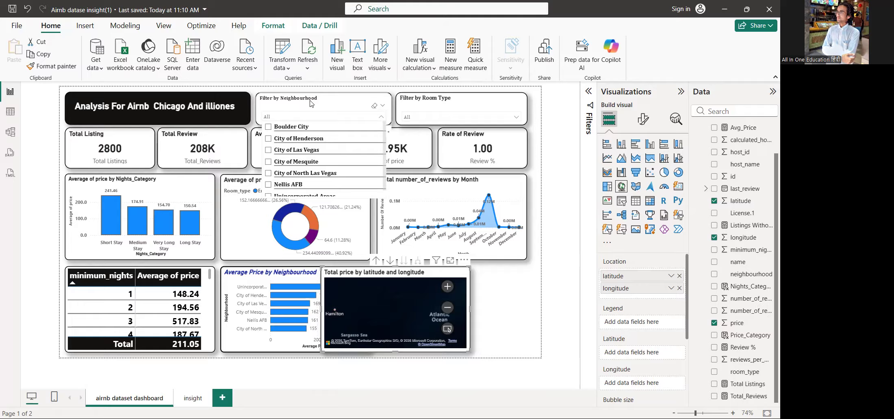
left_click(269, 127)
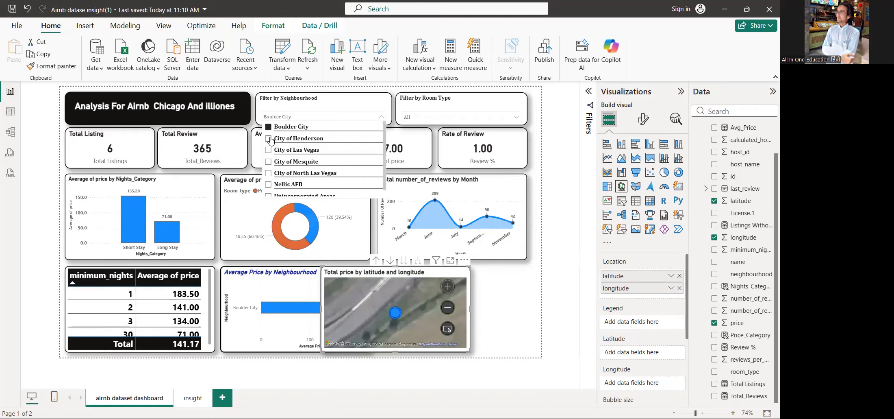
left_click(269, 138)
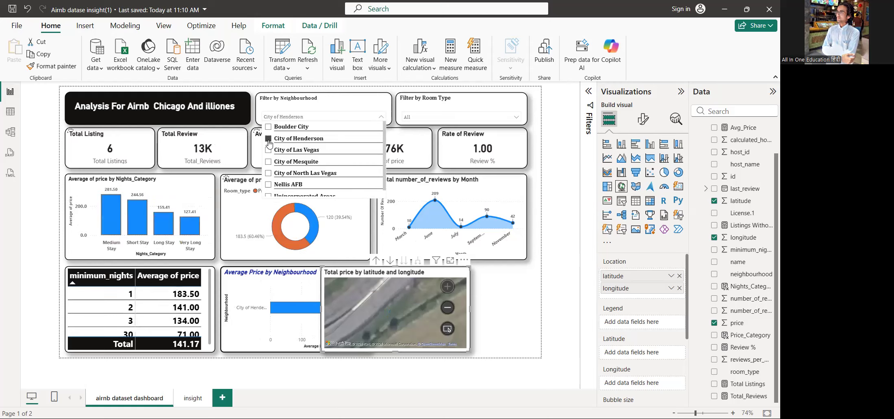
left_click(269, 139)
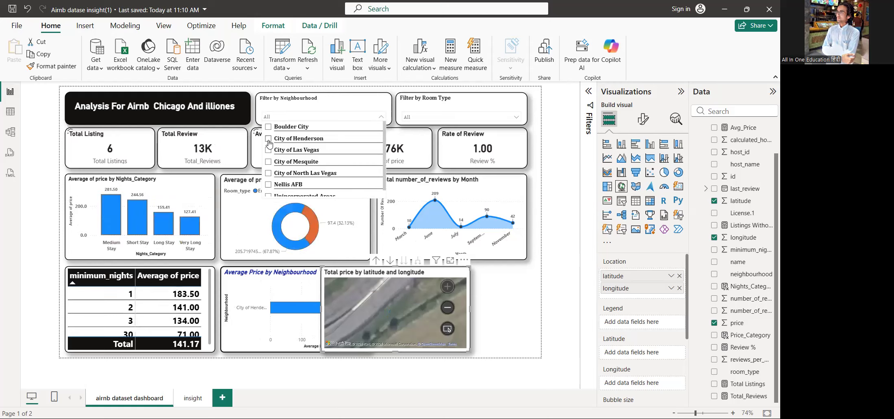
left_click(268, 139)
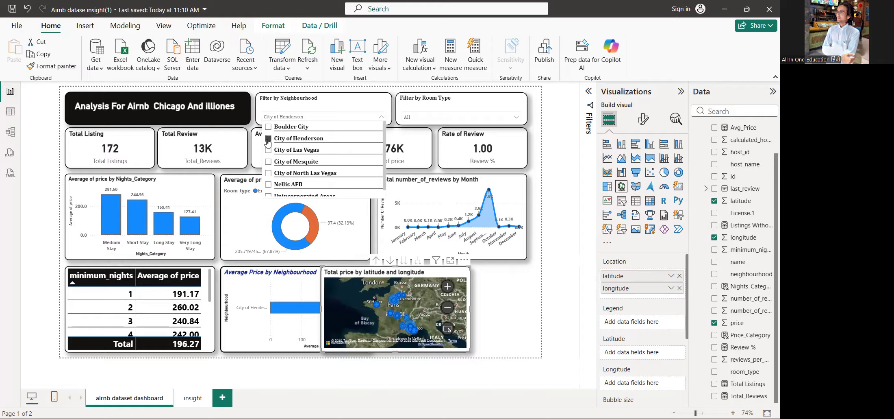
left_click(268, 140)
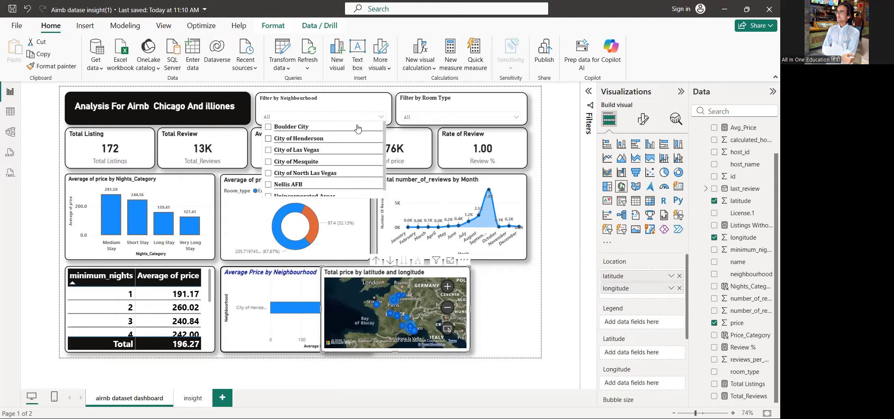
Filter the dashboard to Hotel room and place the price map in the empty slot beneath the monthly reviews chart
left_click(417, 119)
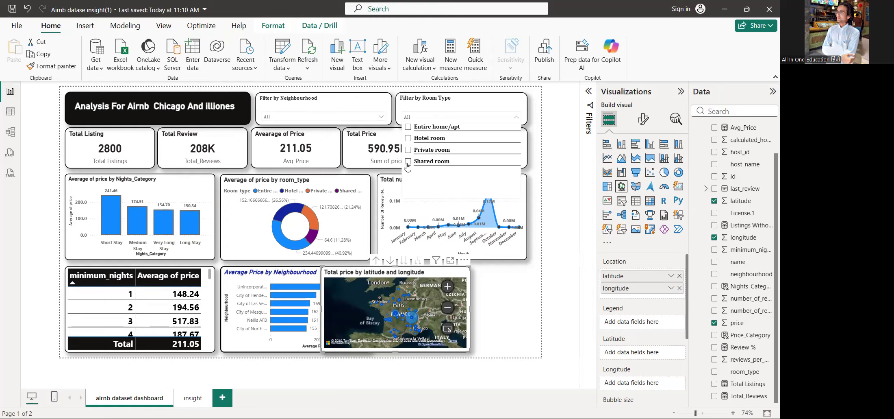
left_click(409, 138)
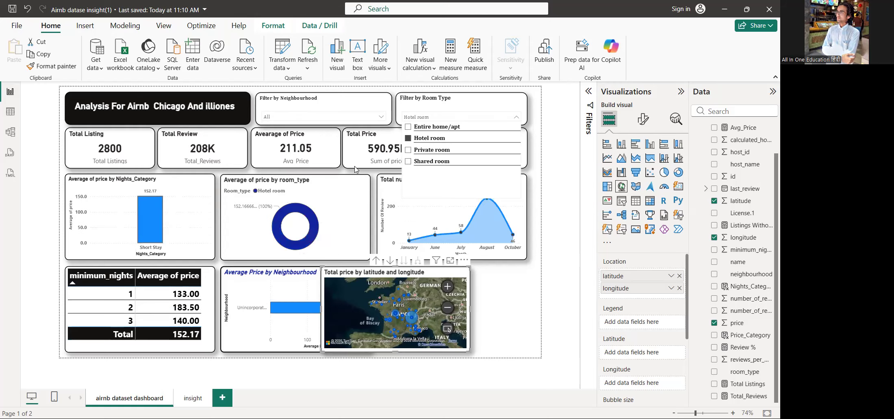
left_click_drag(386, 284, 526, 304)
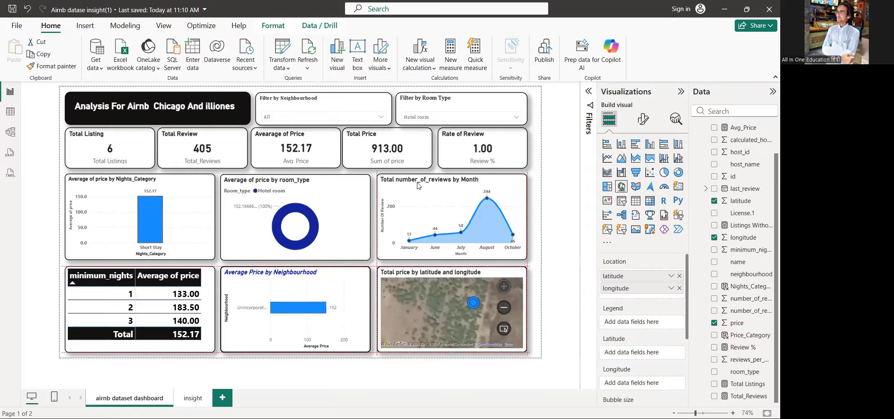
Clear the selection in the Filter by Room Type slicer
left_click(417, 117)
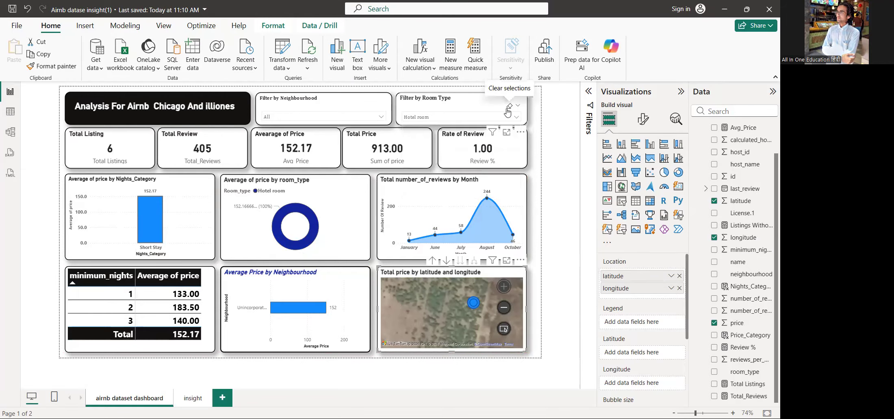
left_click(508, 107)
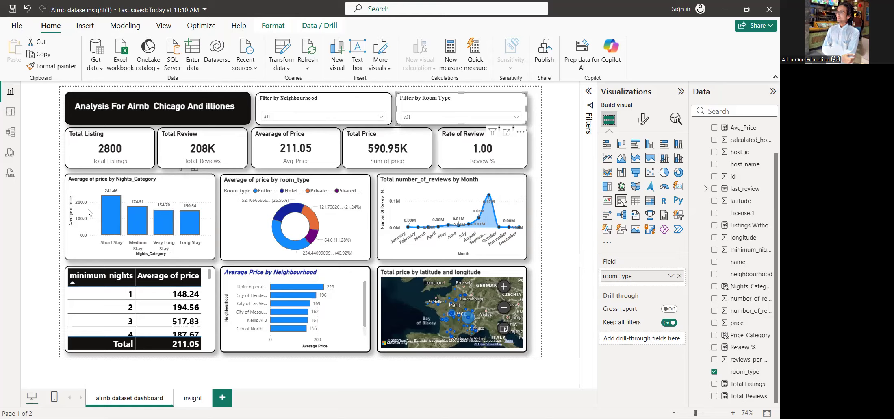
Cross-filter the dashboard by the Short Stay bar of the nights category chart and clear the selection
left_click(109, 203)
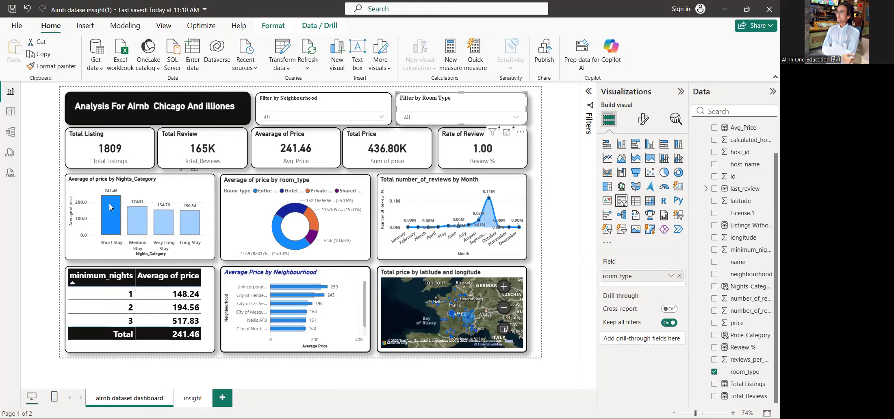
left_click(109, 202)
left_click(109, 202)
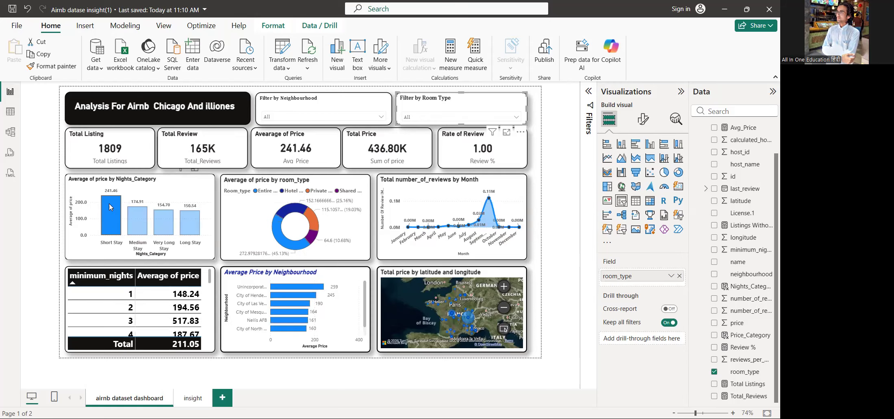
left_click(108, 202)
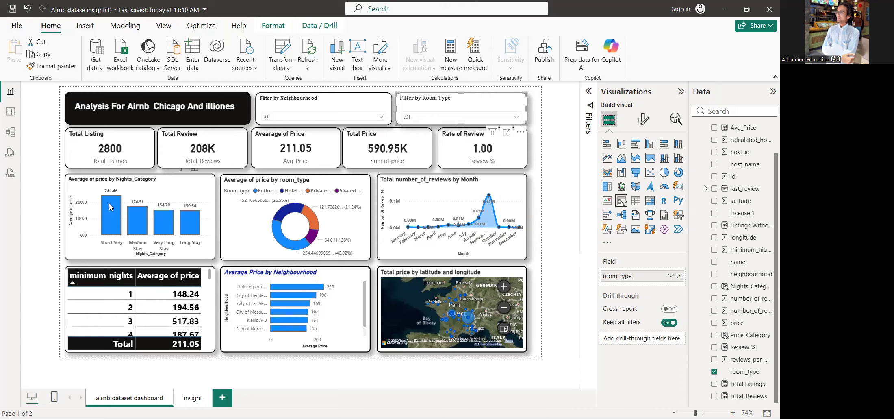
mouse_move(114, 201)
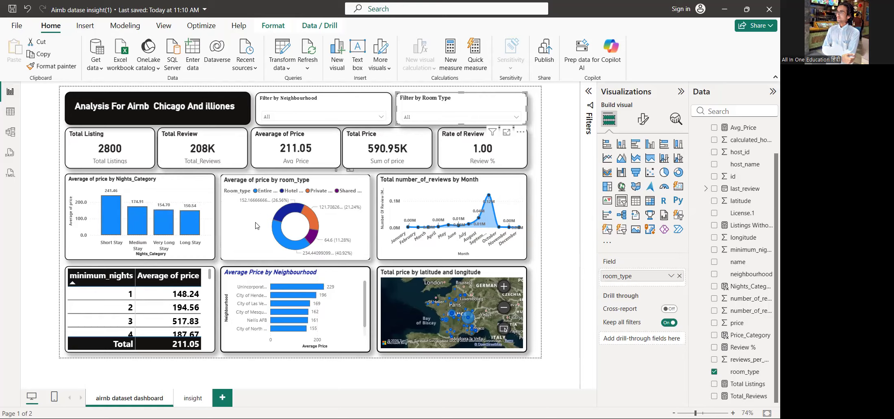
Cross-filter the dashboard by the Hotel room and Entire home/apt slices of the room type donut, clearing each selection
left_click(295, 215)
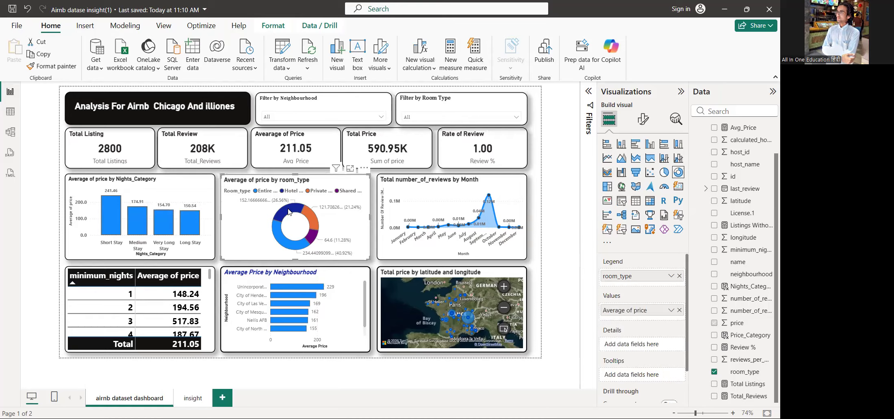
left_click(286, 209)
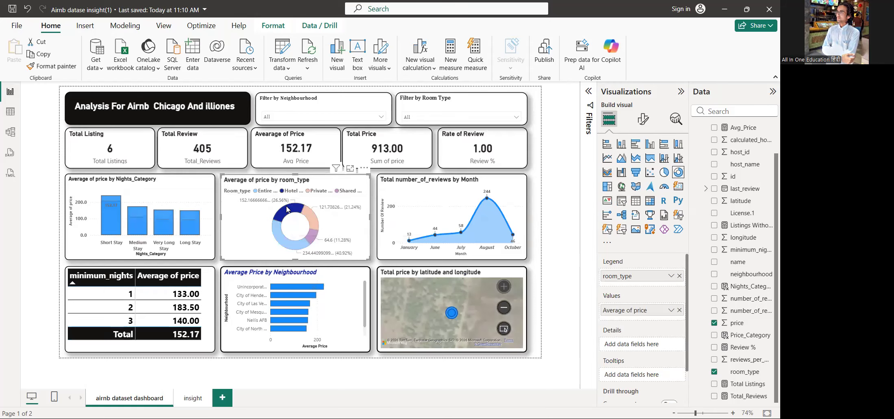
left_click(287, 209)
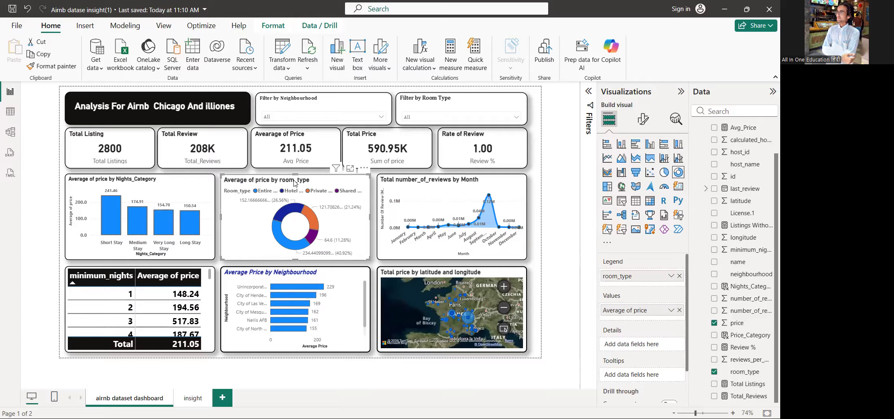
mouse_move(280, 241)
left_click(285, 243)
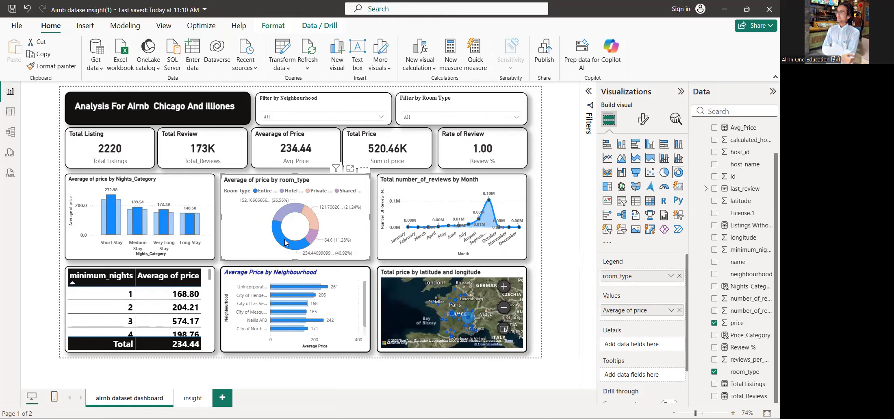
left_click(286, 242)
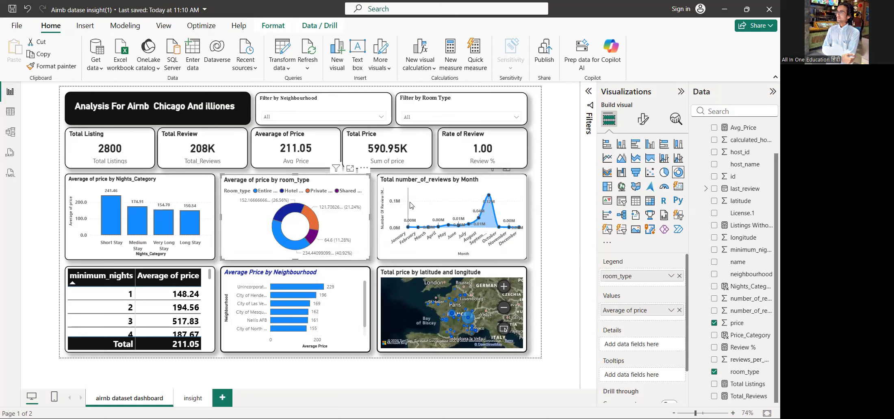
Examine the monthly reviews trend, cross-filter the dashboard by its September point and clear the selection
mouse_move(411, 205)
mouse_move(453, 219)
mouse_move(489, 195)
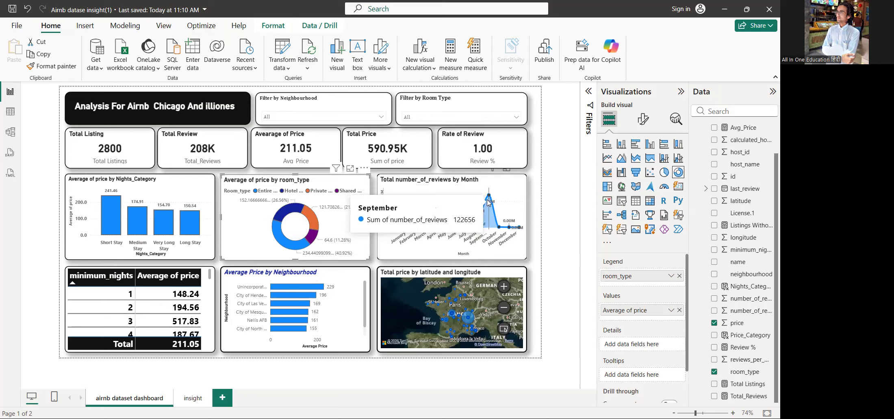
left_click(488, 198)
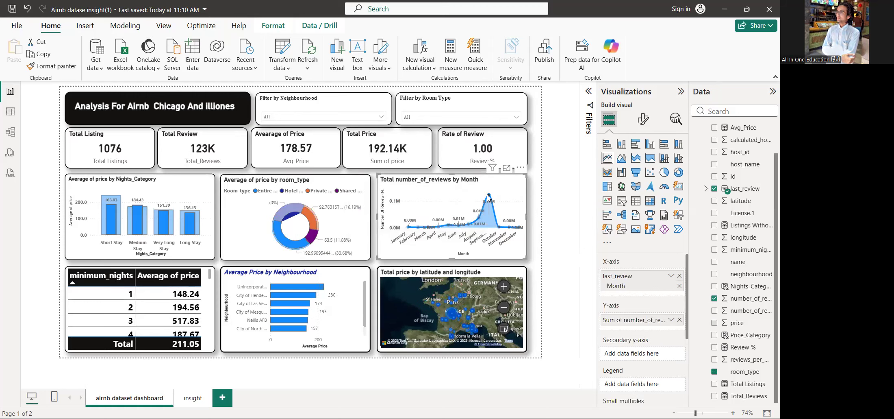
left_click(488, 198)
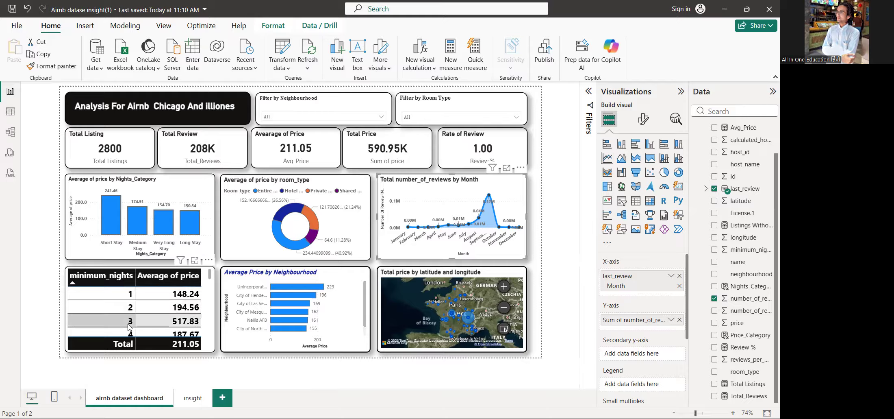
Select and release the 1-night row in the minimum nights table and sort the table by minimum_nights in descending order
left_click(118, 300)
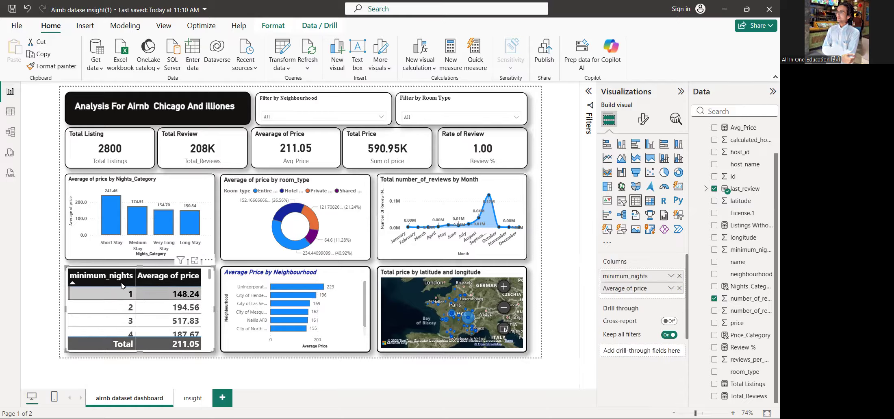
left_click(113, 301)
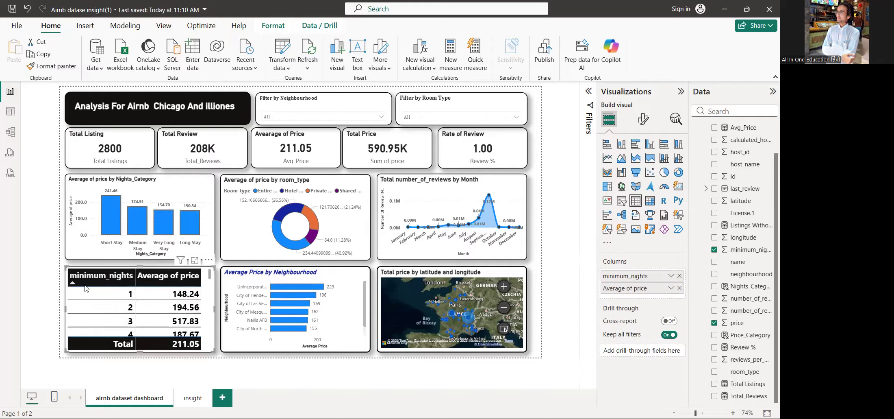
left_click(72, 285)
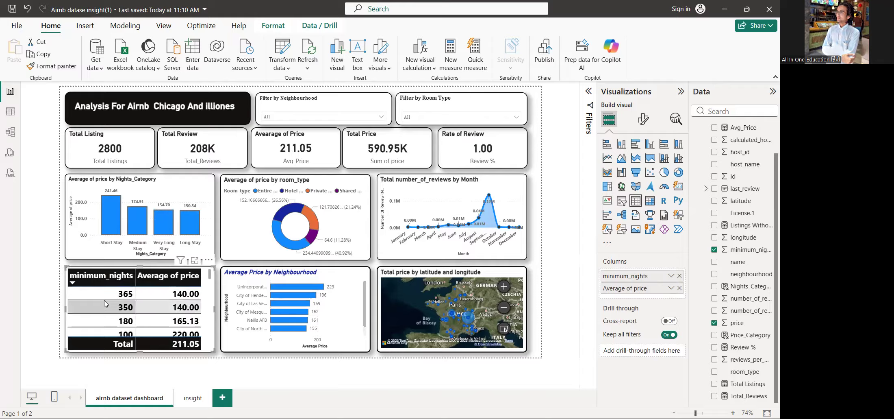
Cross-filter the dashboard by the 365-night and 180-night table rows, and sort minimum_nights back to ascending order
left_click(104, 301)
left_click(104, 291)
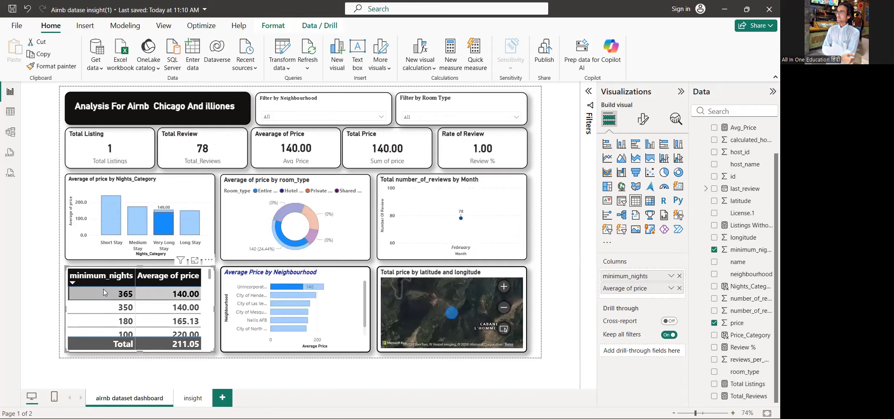
left_click(101, 321)
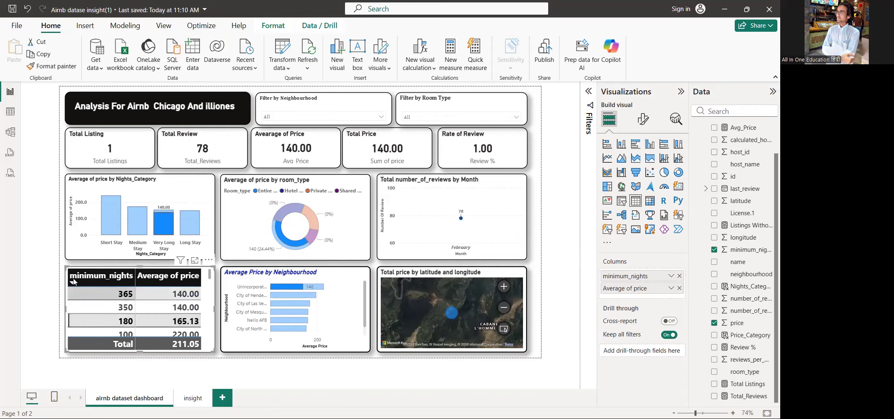
left_click(74, 282)
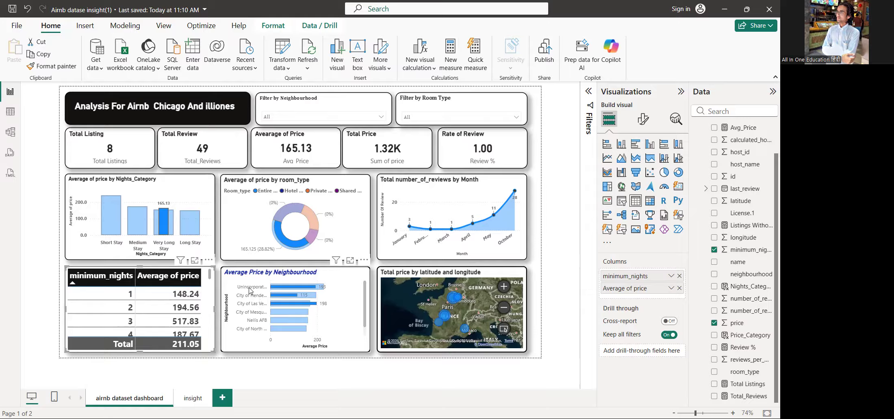
Select the longest bar in the Average Price by Neighbourhood chart and examine the neighbourhoods' average prices
left_click(279, 288)
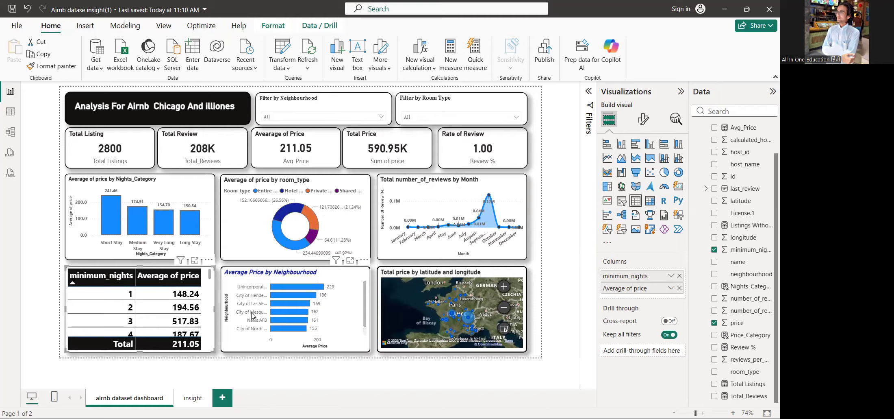
mouse_move(294, 296)
mouse_move(271, 320)
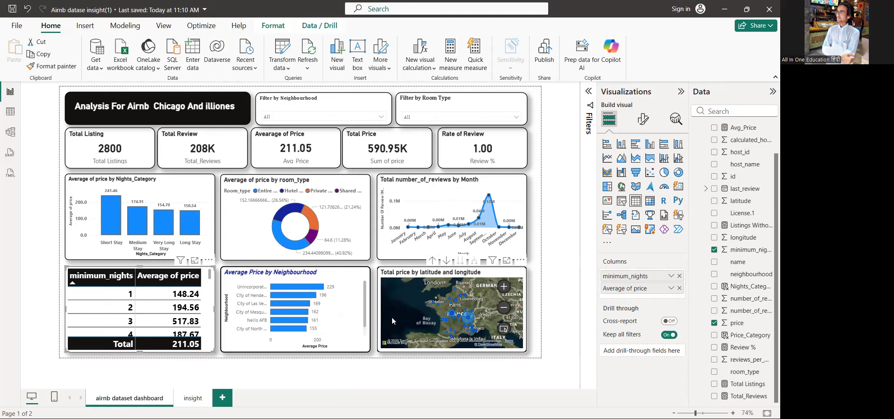
Select the price map and examine its listing locations around Paris
left_click(440, 301)
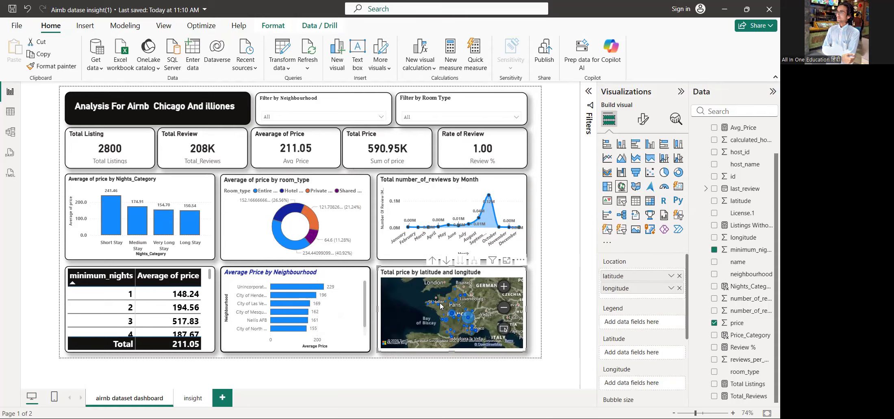
mouse_move(447, 306)
mouse_move(453, 315)
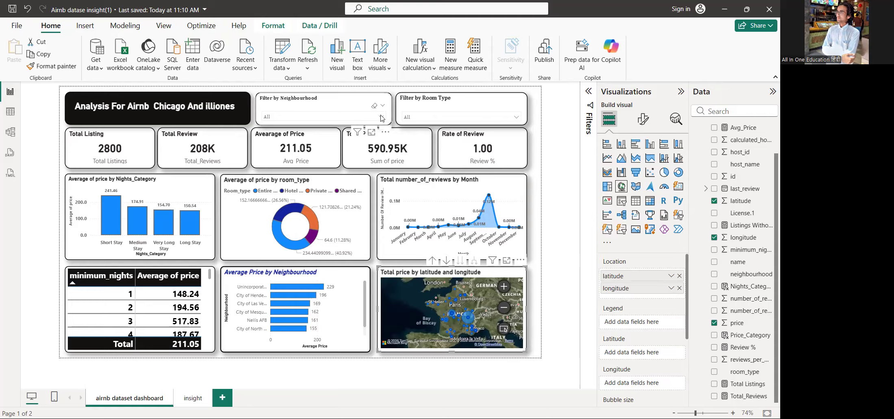
Filter the dashboard by City of Mesquite, switch to Nellis AFB, and remove the neighbourhood filter
left_click(349, 117)
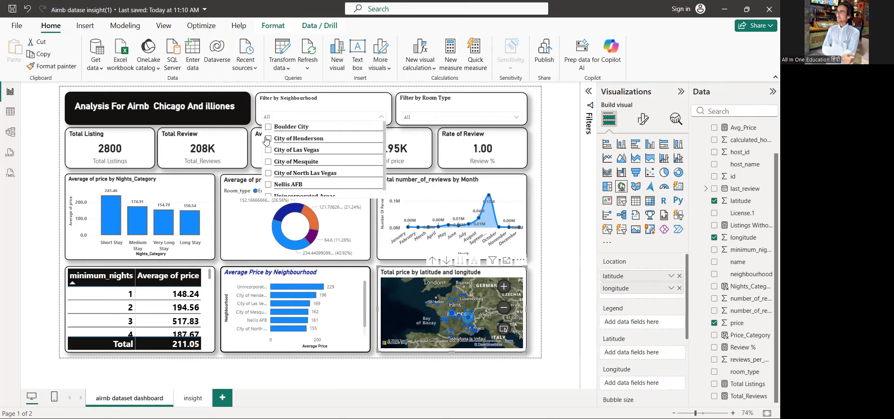
left_click(270, 163)
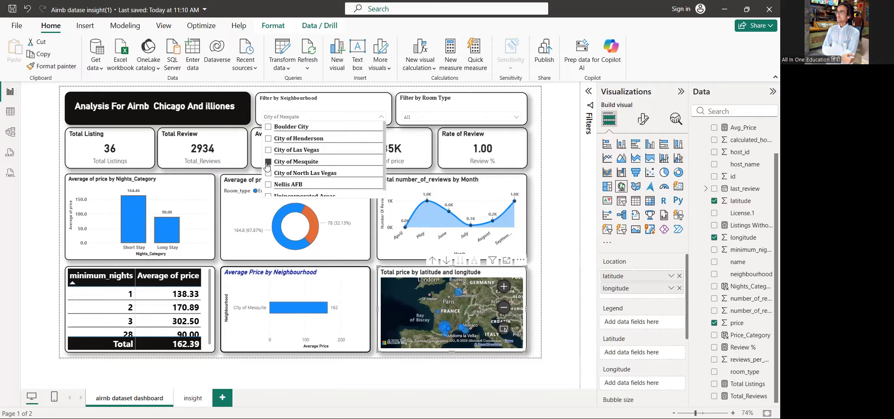
left_click(269, 184)
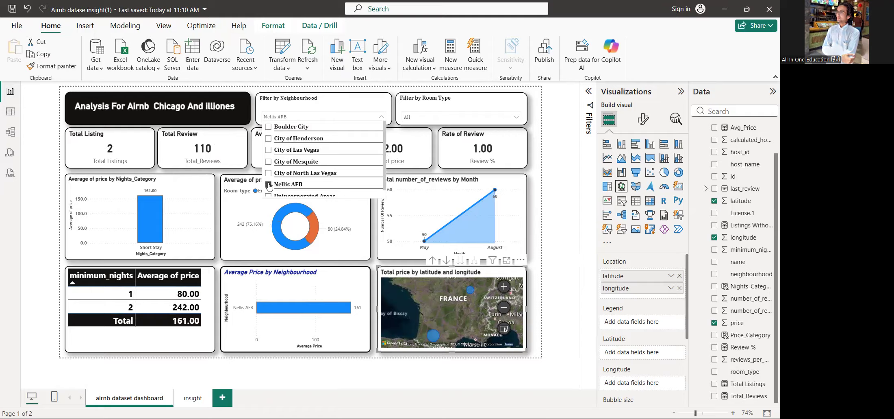
left_click(268, 184)
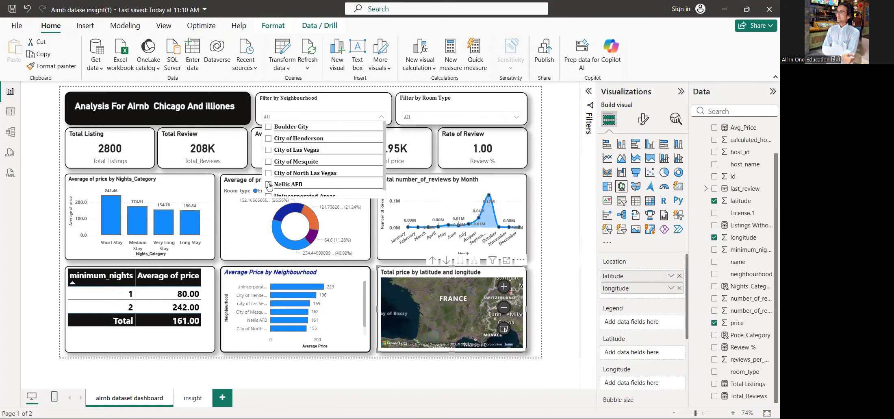
left_click(381, 117)
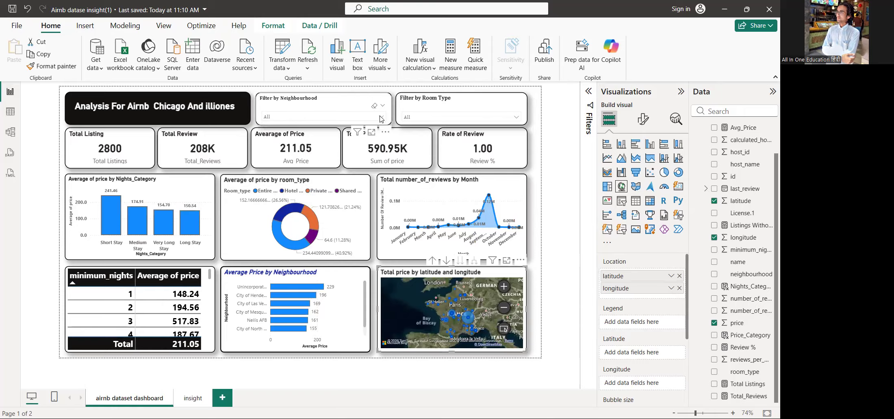
Filter the dashboard by the Private room type and examine the room type donut chart, toggling the filter off and on
left_click(461, 115)
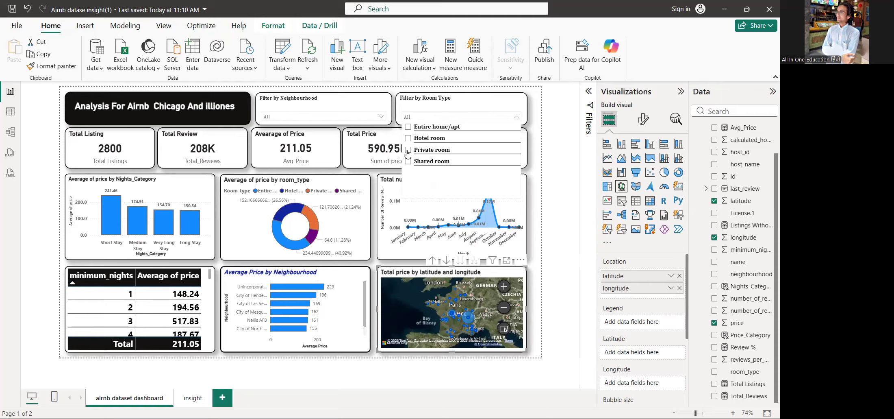
left_click(408, 150)
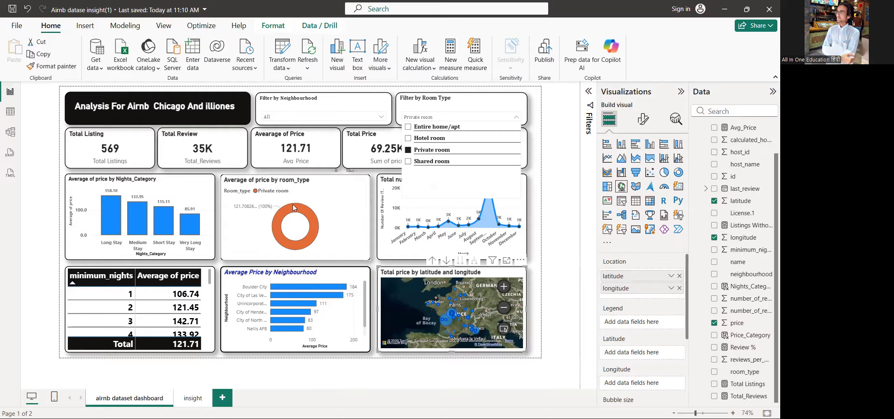
mouse_move(294, 207)
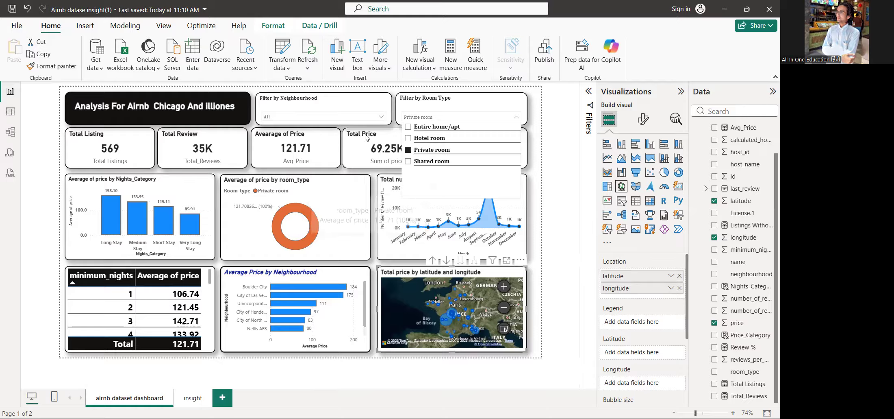
left_click(408, 154)
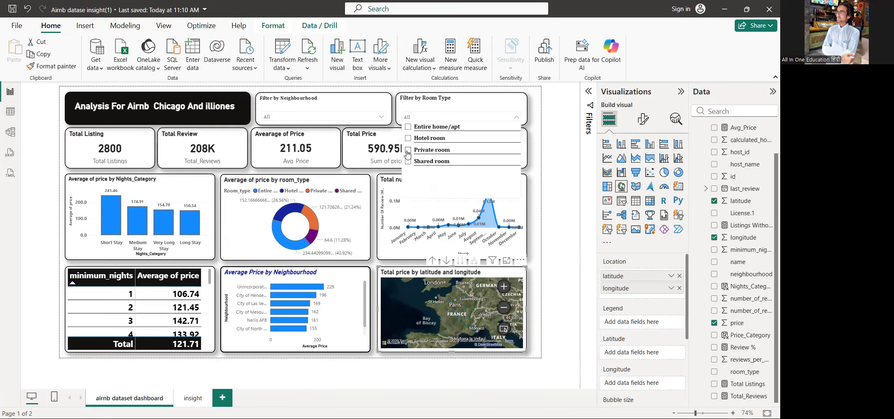
left_click(408, 154)
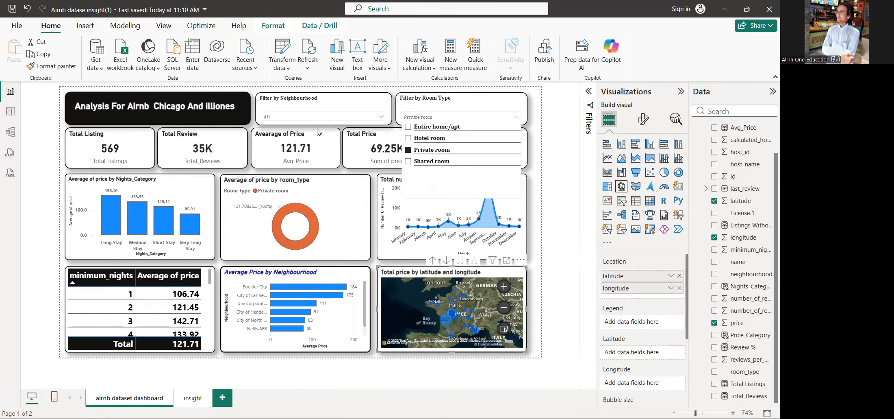
Combine the room type filter with the Boulder City neighbourhood and examine the room types offered there
left_click(306, 119)
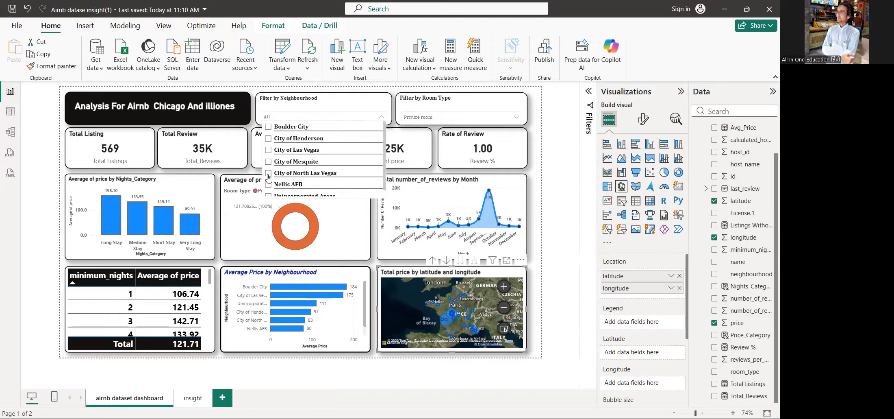
left_click(269, 128)
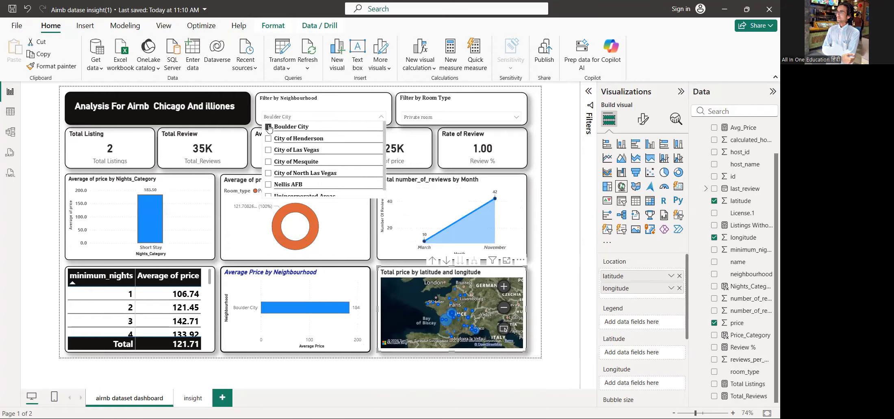
left_click(409, 117)
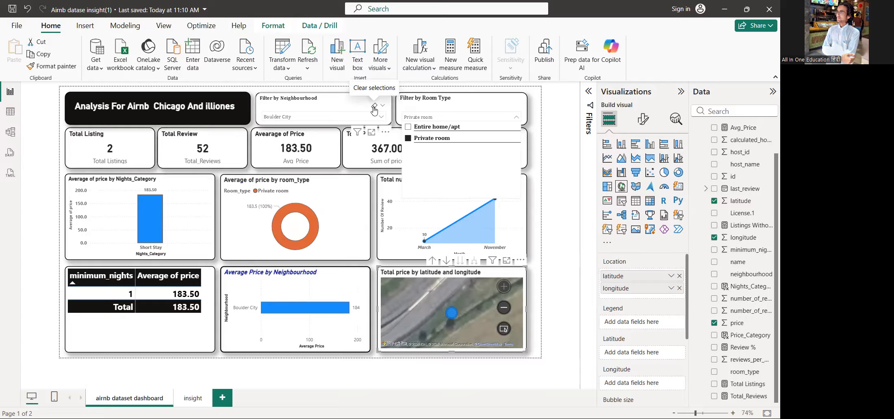
Clear the neighbourhood and room type filters and examine the average prices by room type and Nights_Category
left_click(374, 107)
left_click(374, 109)
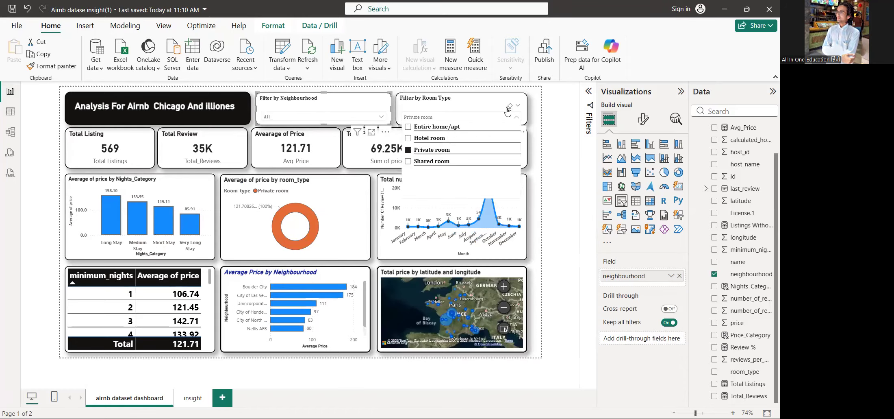
left_click(509, 106)
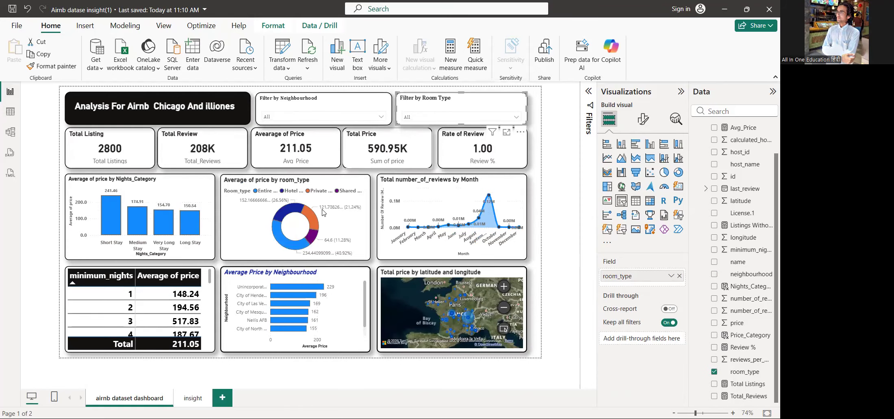
mouse_move(310, 234)
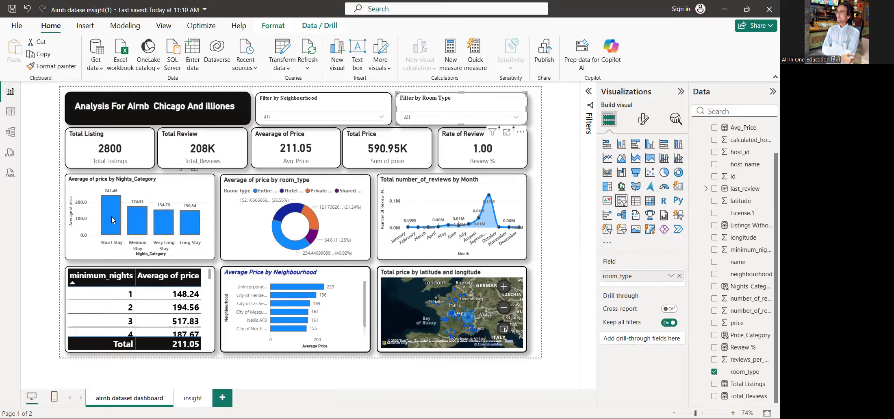
mouse_move(112, 216)
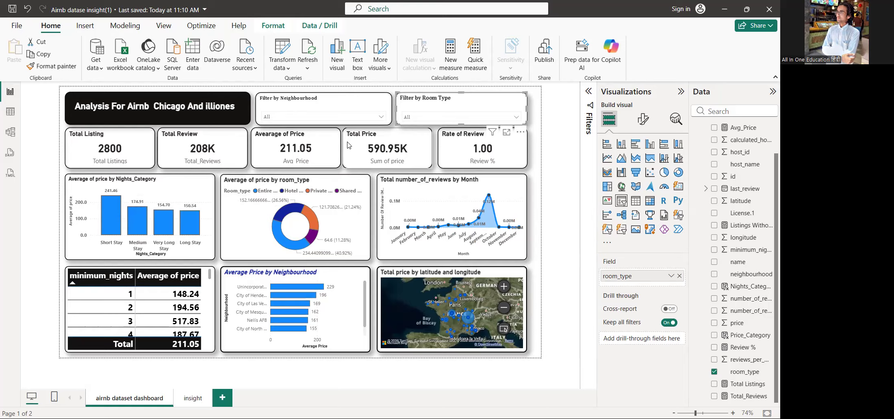
Open the insight page and examine its Key Insights & Findings heading
left_click(189, 400)
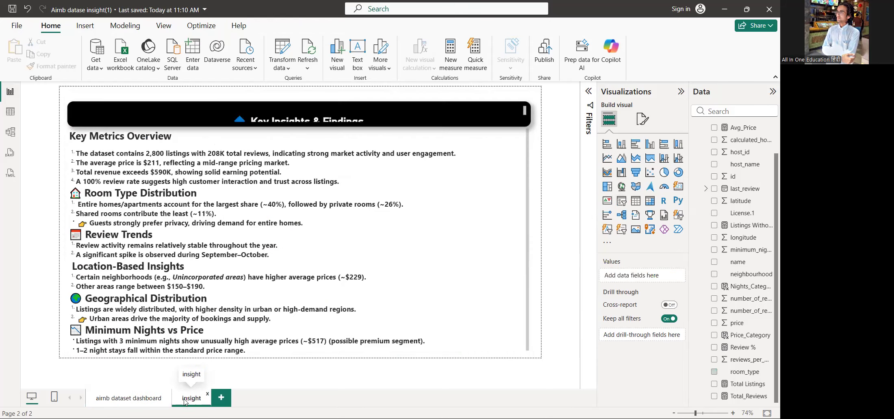
left_click(246, 115)
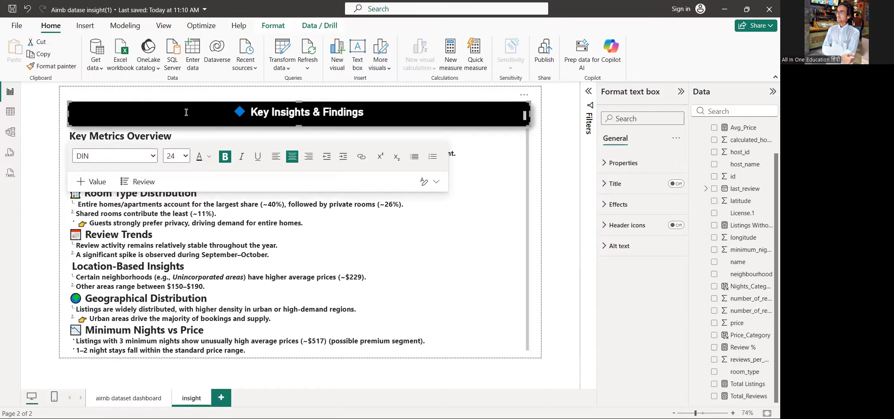
left_click(111, 120)
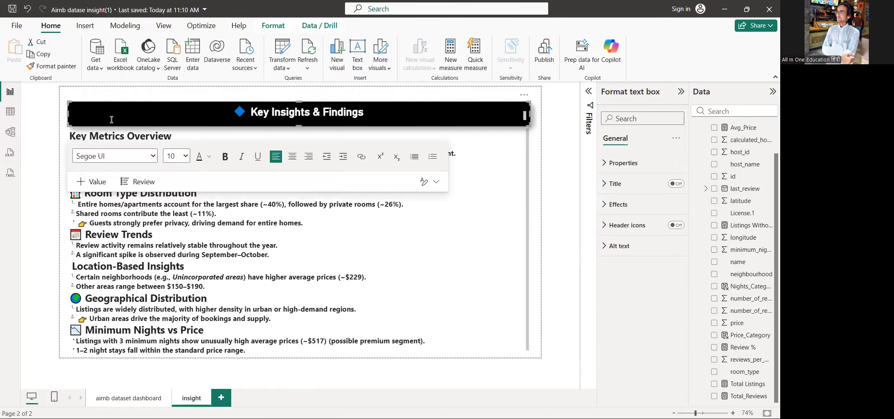
Read the written insights from Key Metrics Overview through Minimum Nights vs Price, then release the text box
left_click(78, 178)
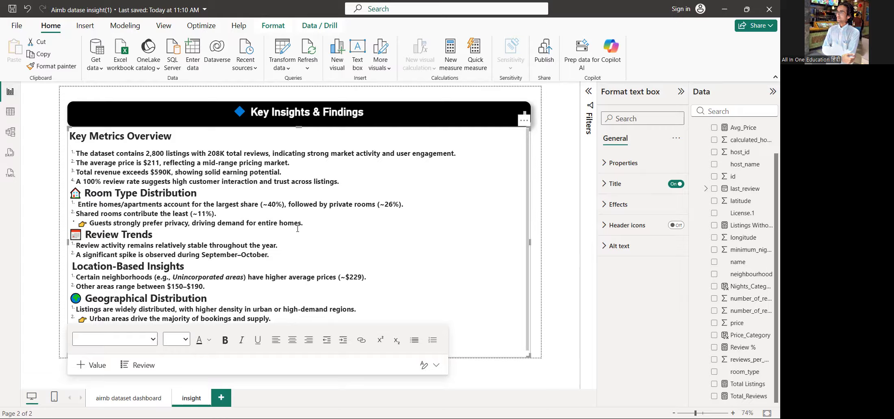
scroll(150, 270, "down", 1)
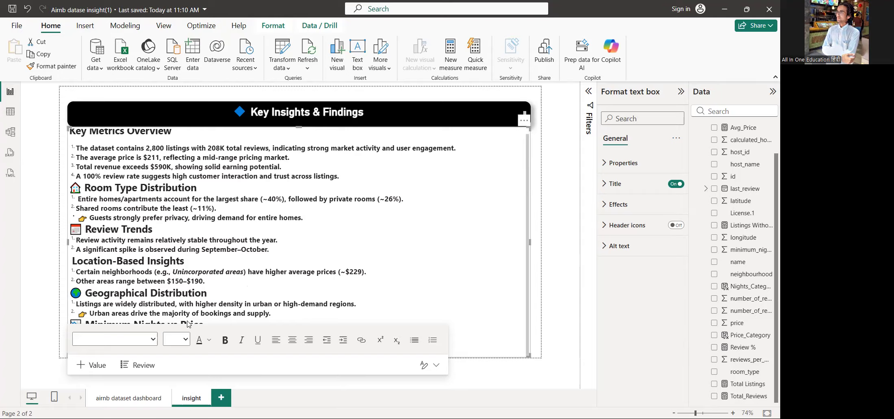
left_click(340, 294)
left_click(418, 283)
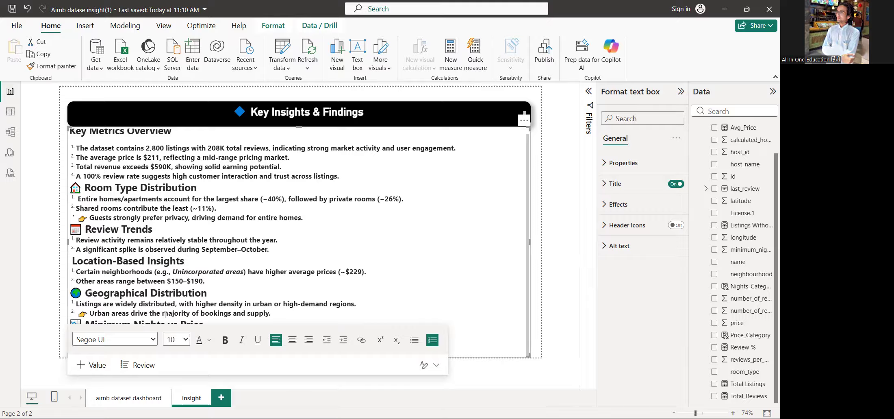
triple_click(418, 296)
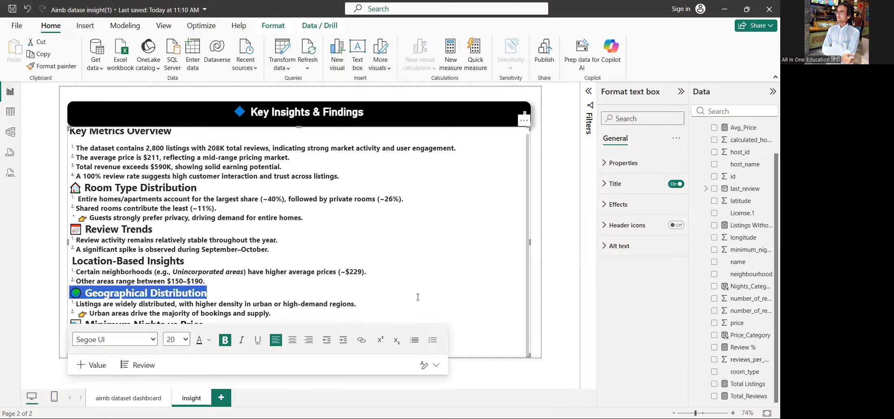
left_click(487, 374)
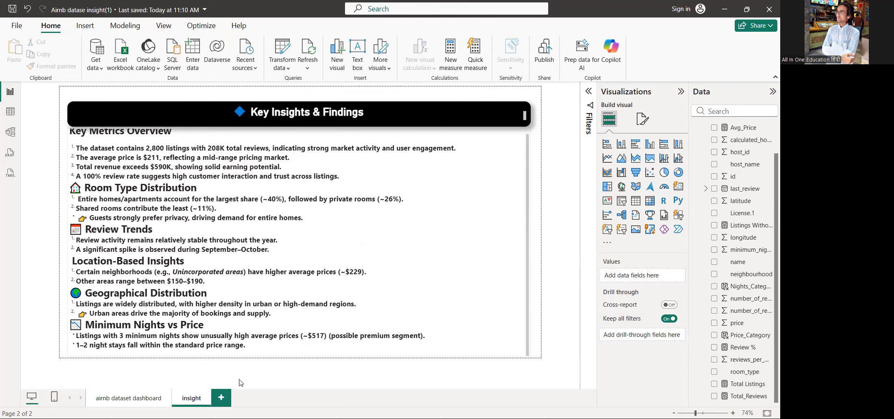
Return to the airnb dataset dashboard page and examine the Very Long Stay bar's average price
left_click(112, 397)
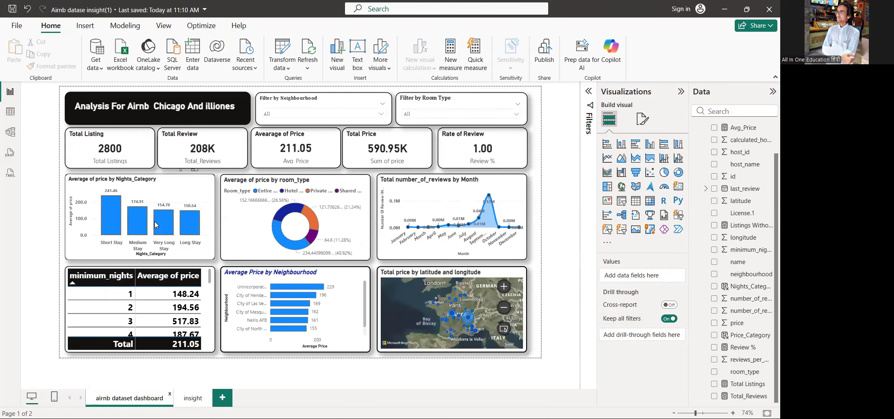
mouse_move(156, 224)
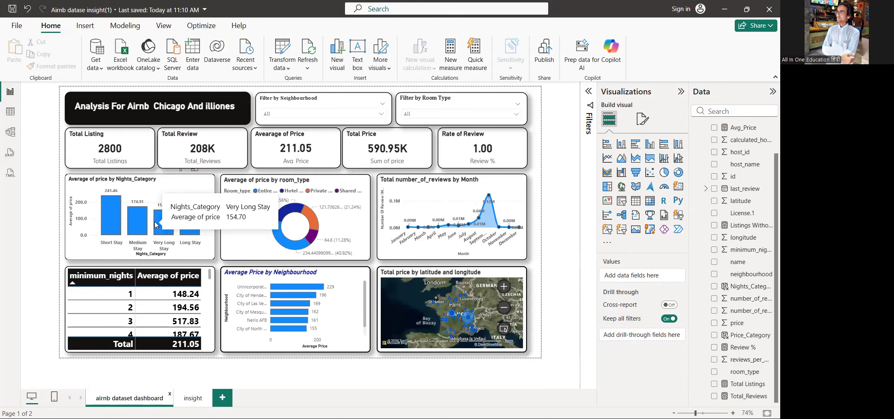